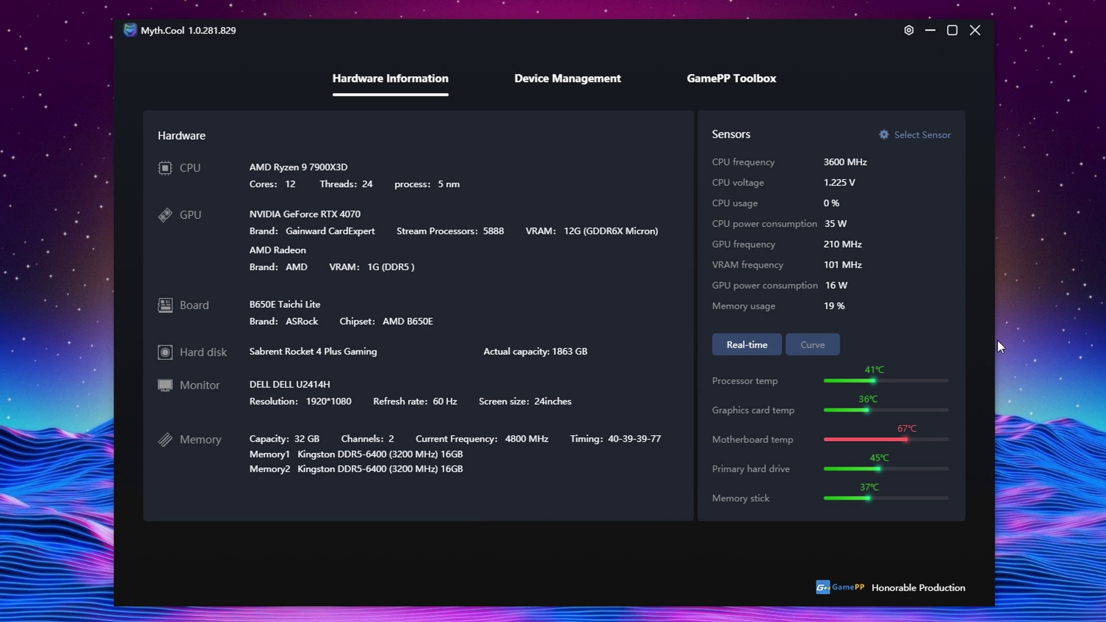
- View the CPU temperature curve and chartable sensors, return to real-time bars, then go to Device Management
{"action": "left_click", "coordinate": [824, 358]}
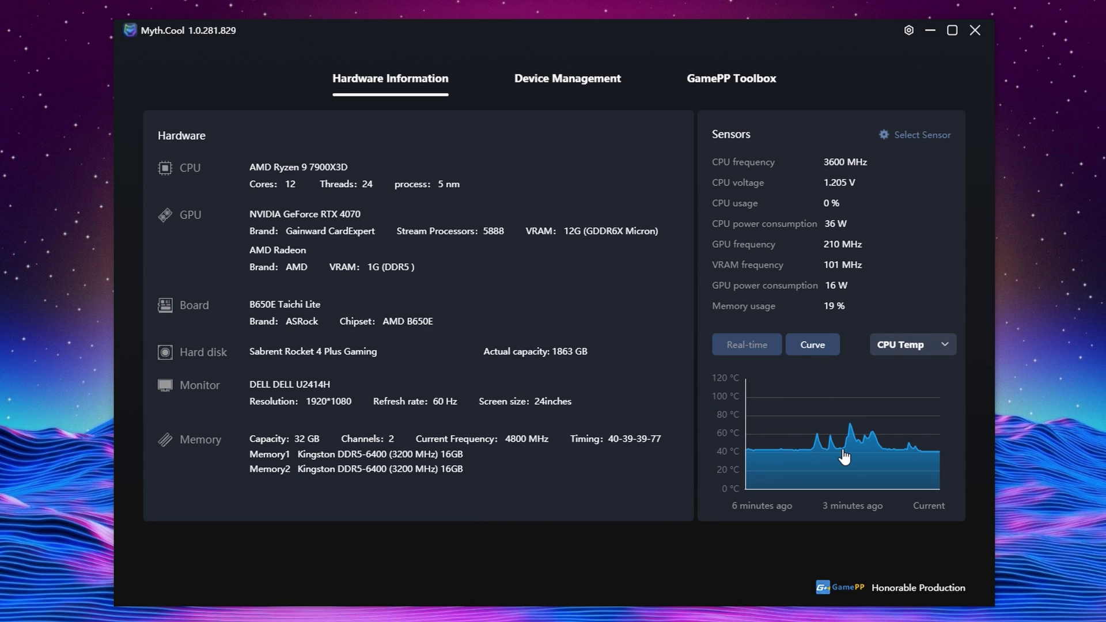
{"action": "left_click", "coordinate": [916, 346]}
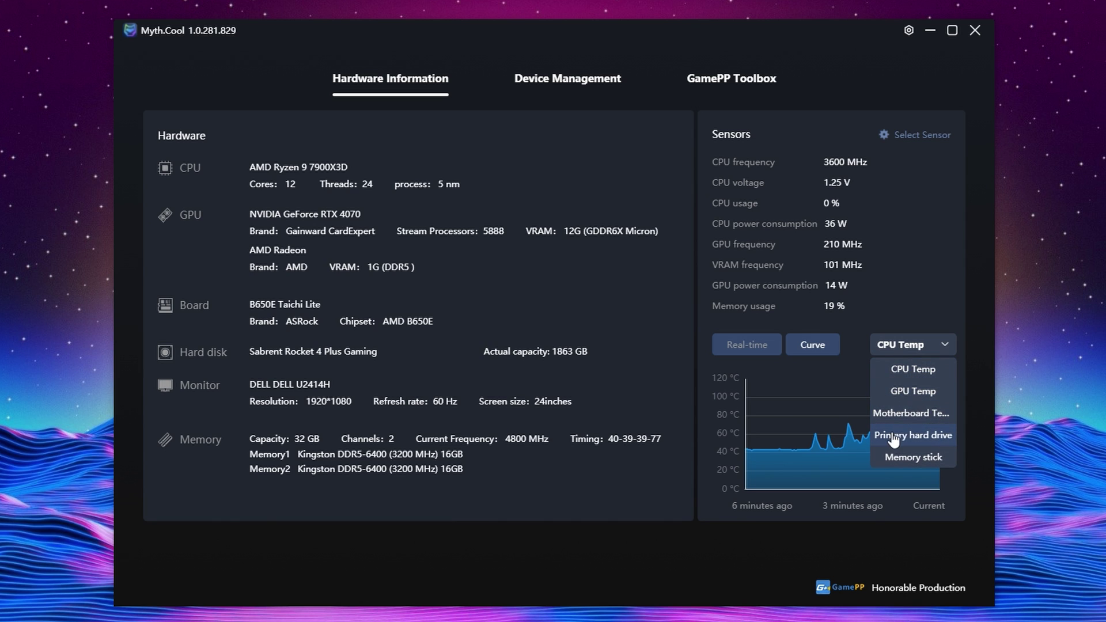
{"action": "left_click", "coordinate": [745, 345]}
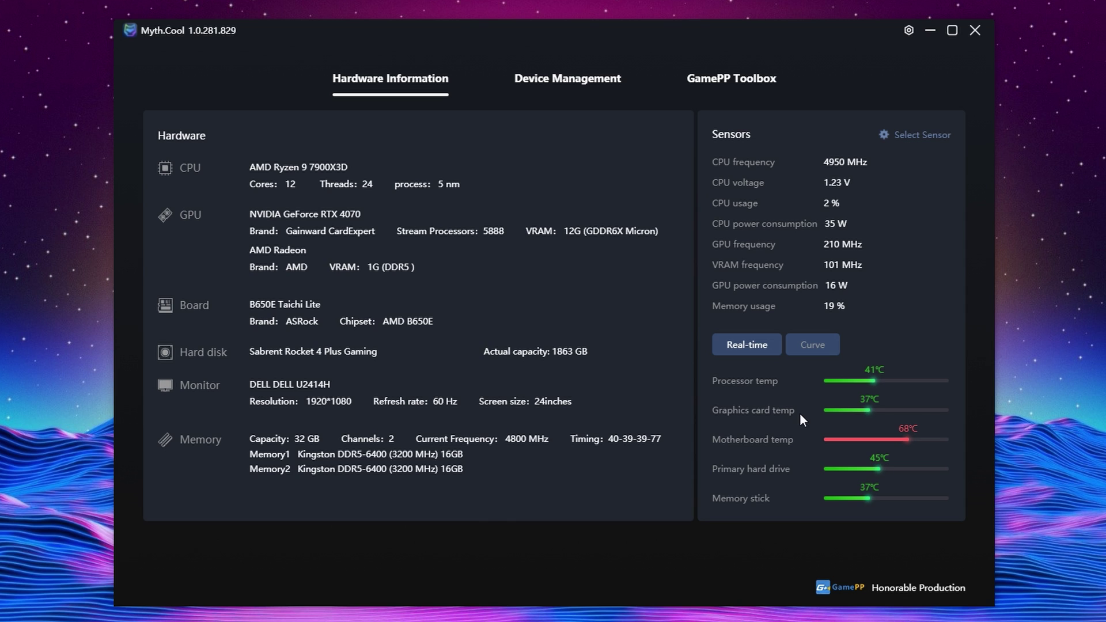
{"action": "left_click", "coordinate": [586, 90]}
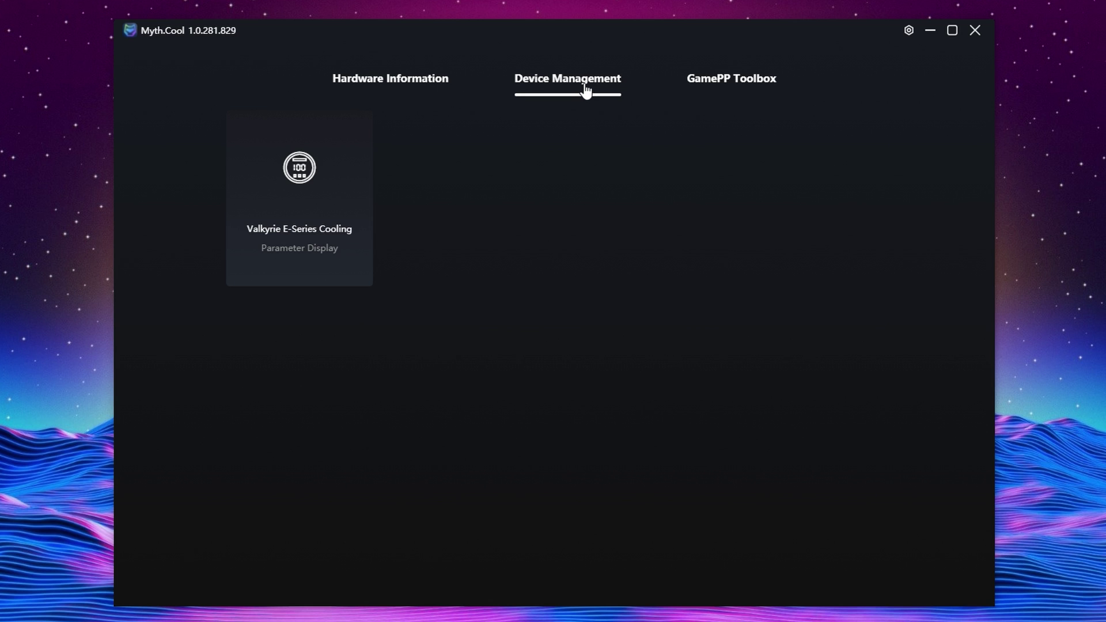
- Open the Valkyrie E-Series Cooling head display settings and maximize the Myth.Cool window
{"action": "left_click", "coordinate": [340, 202]}
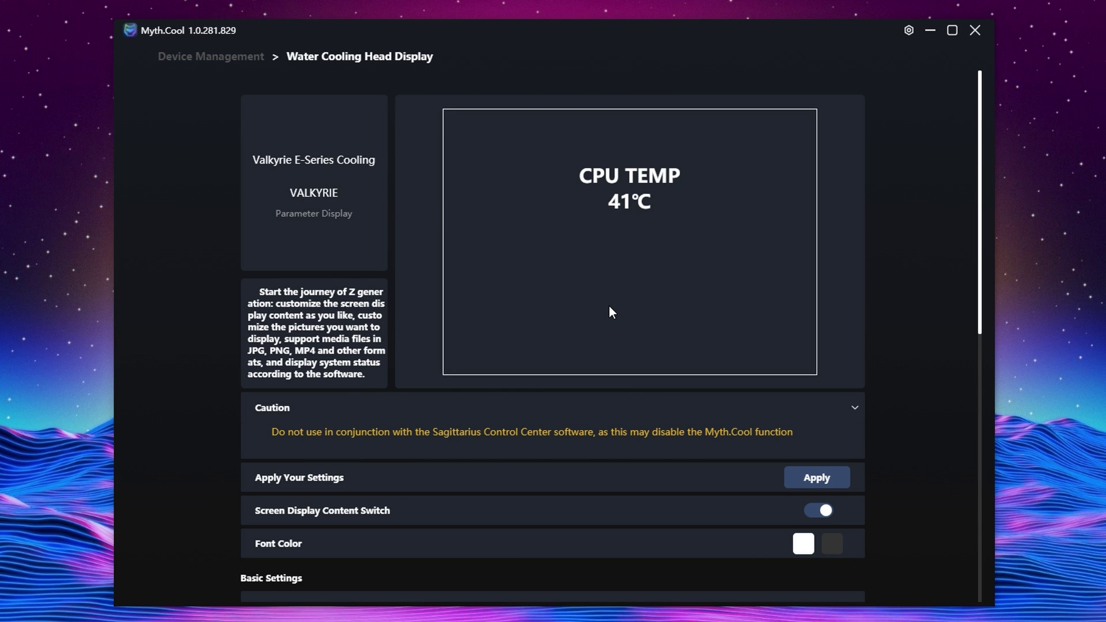
{"action": "left_click", "coordinate": [952, 30]}
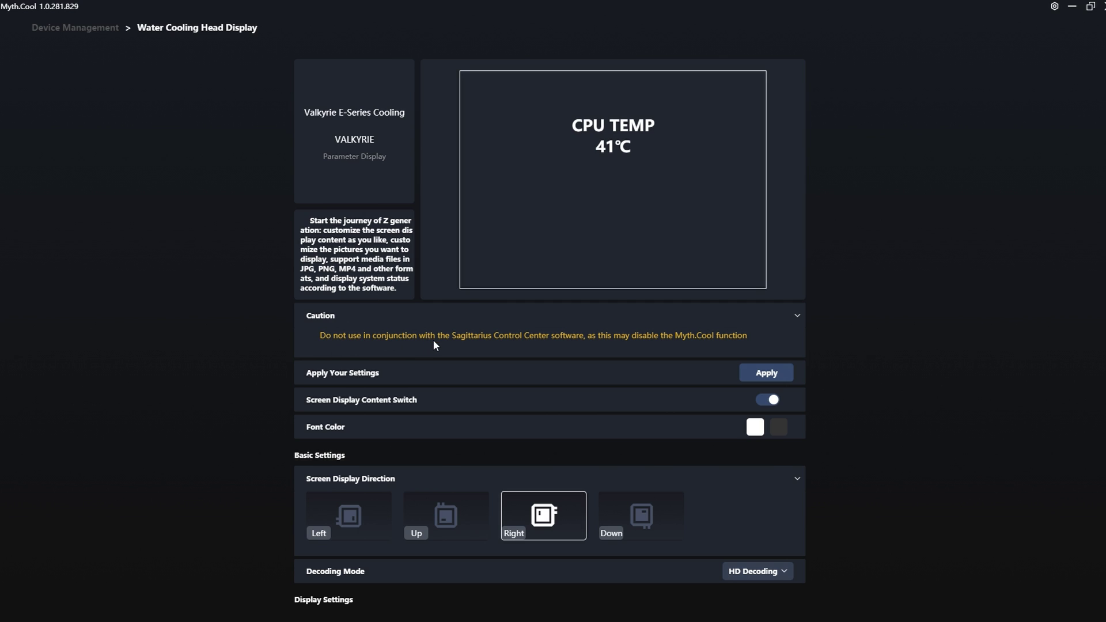
- Collapse the caution notice, switch off Screen Display Content, and review the Decoding Mode options
{"action": "left_click", "coordinate": [797, 317]}
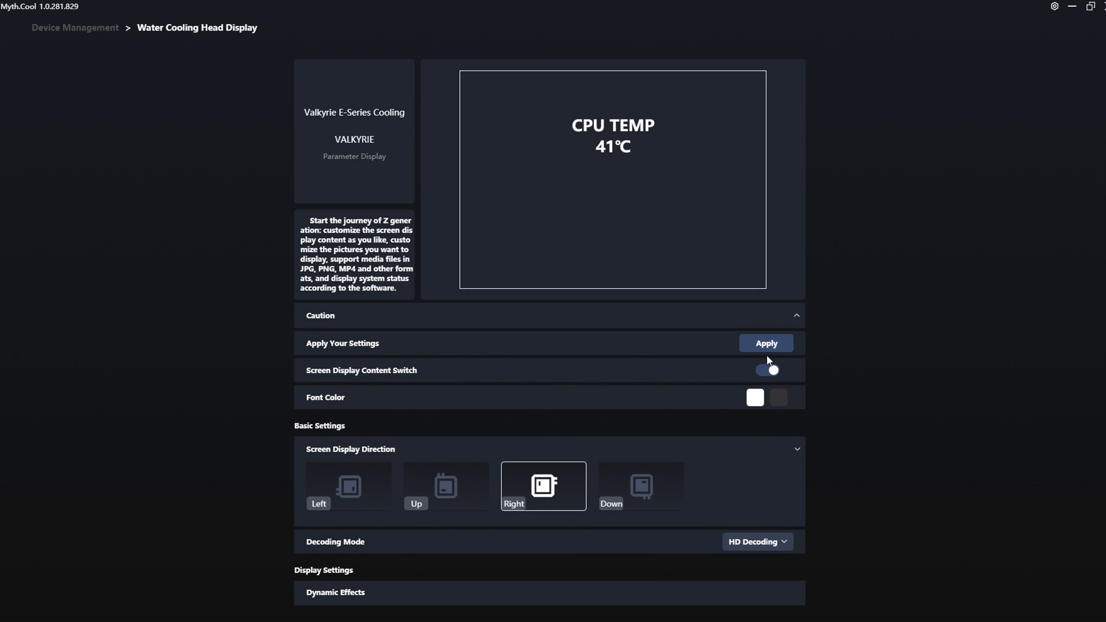
{"action": "left_click", "coordinate": [771, 371]}
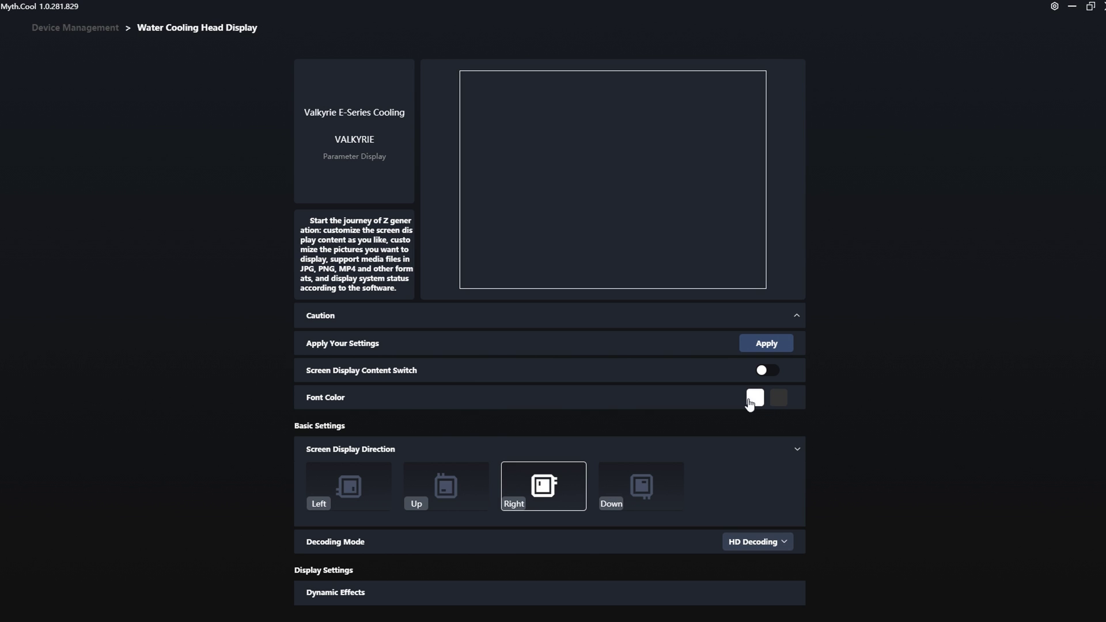
{"action": "scroll", "coordinate": [339, 464], "scroll_direction": "down", "scroll_amount": 1}
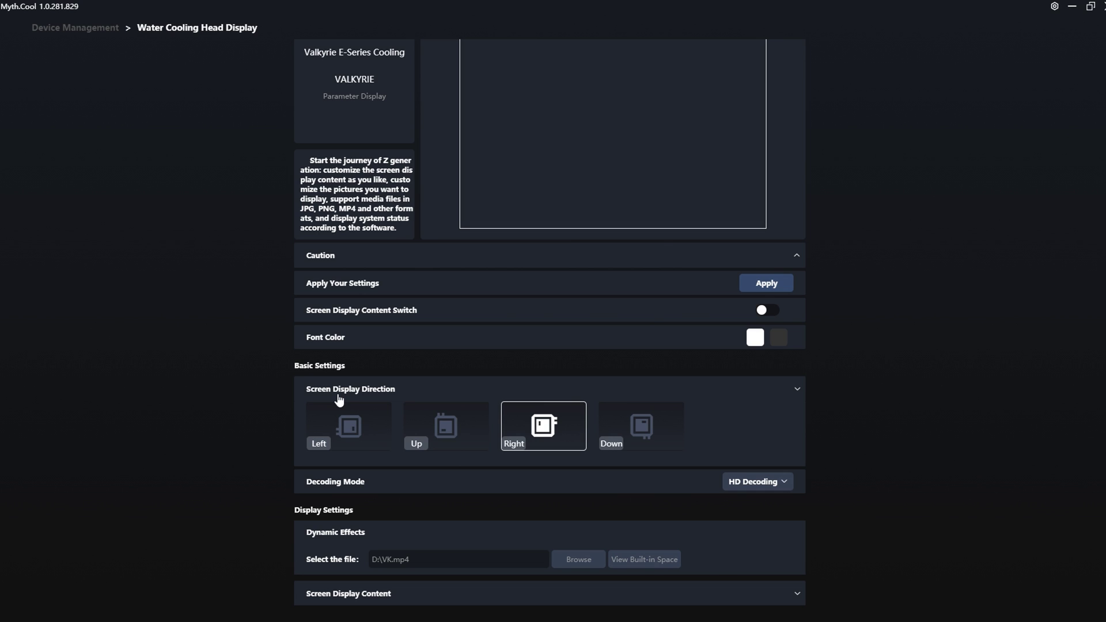
{"action": "left_click", "coordinate": [757, 482]}
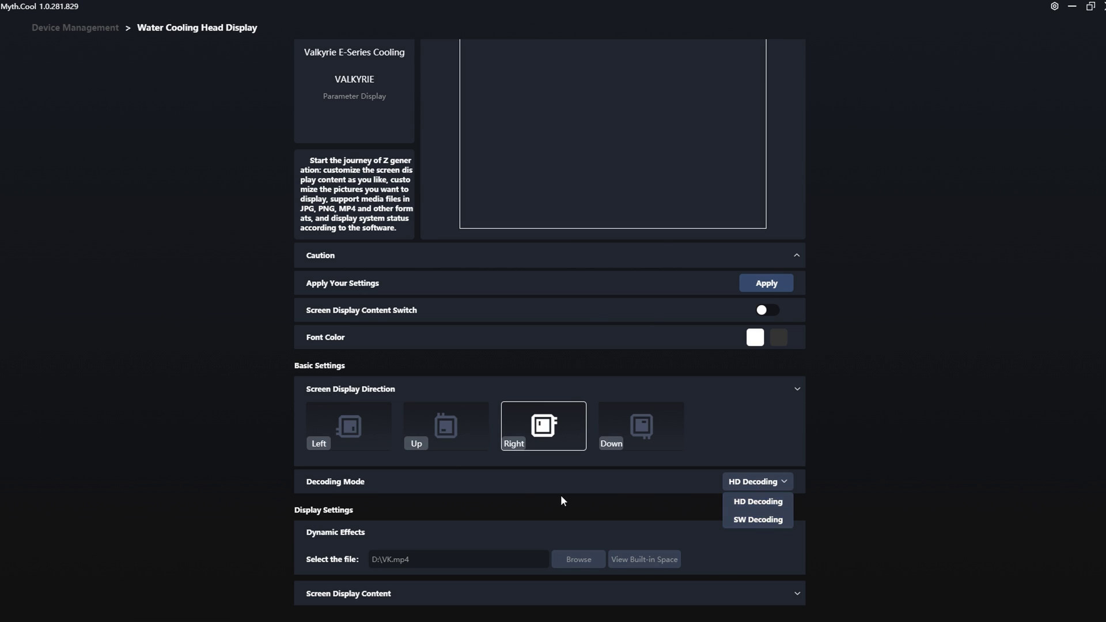
{"action": "scroll", "coordinate": [614, 500], "scroll_direction": "down", "scroll_amount": 1}
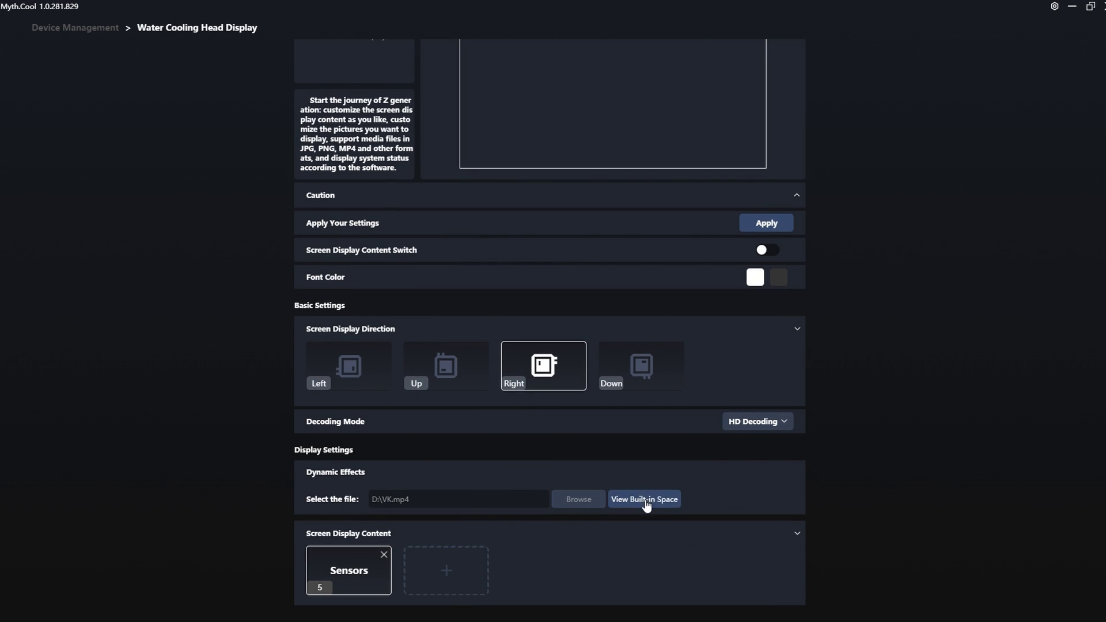
{"action": "left_click", "coordinate": [578, 500]}
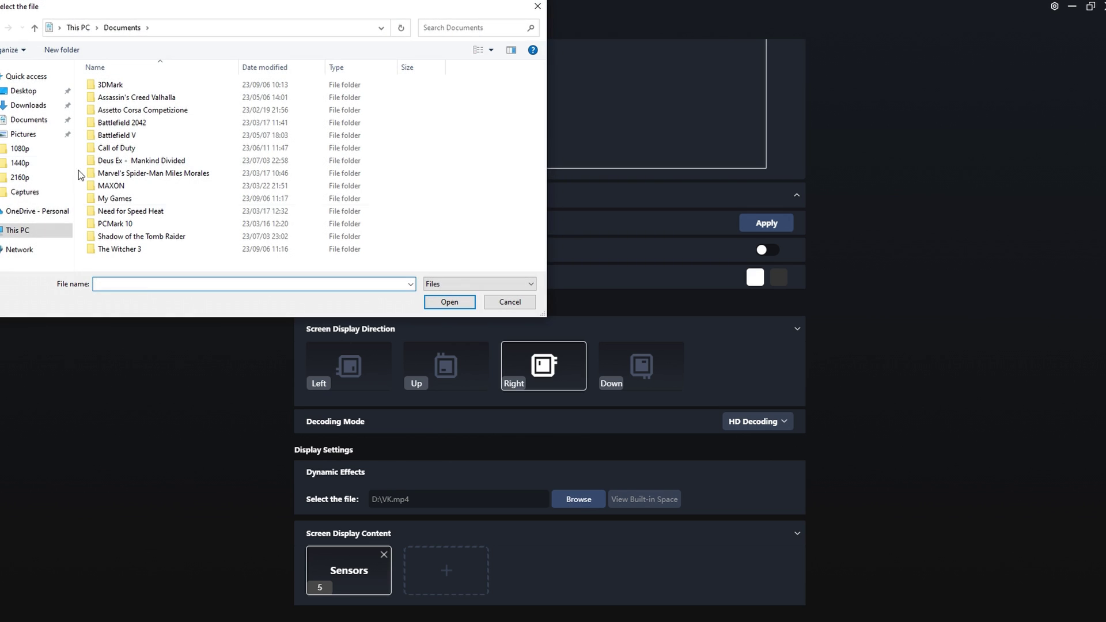
{"action": "left_click", "coordinate": [26, 230]}
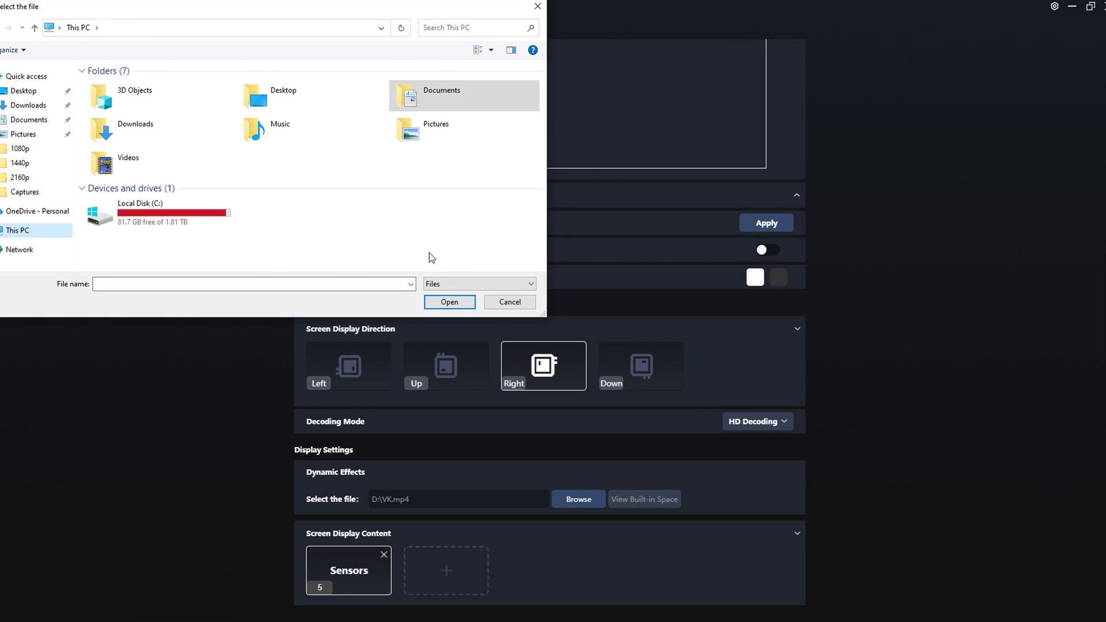
{"action": "left_click", "coordinate": [538, 5]}
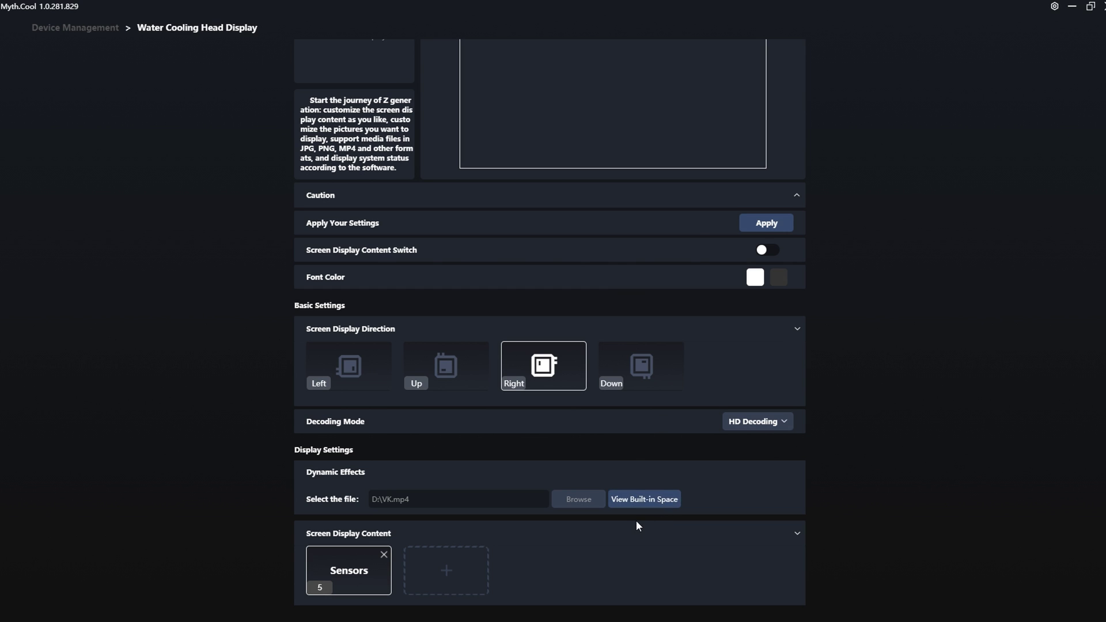
{"action": "scroll", "coordinate": [662, 510], "scroll_direction": "up", "scroll_amount": 2}
{"action": "scroll", "coordinate": [665, 512], "scroll_direction": "down", "scroll_amount": 2}
{"action": "scroll", "coordinate": [668, 506], "scroll_direction": "down", "scroll_amount": 1}
{"action": "scroll", "coordinate": [669, 506], "scroll_direction": "up", "scroll_amount": 1}
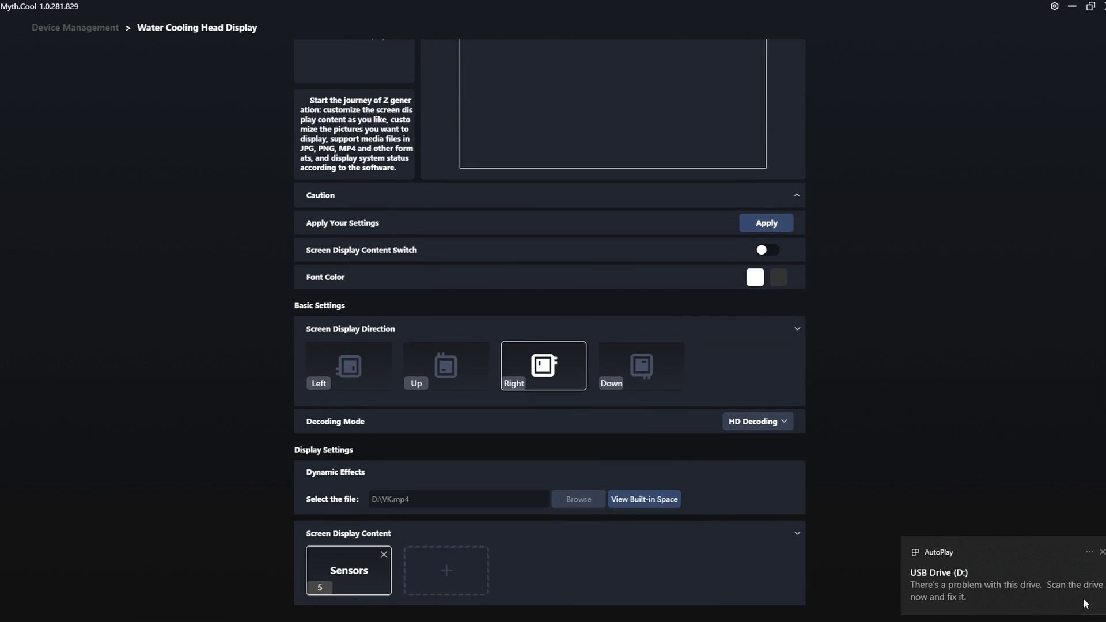
{"action": "left_click", "coordinate": [1001, 586]}
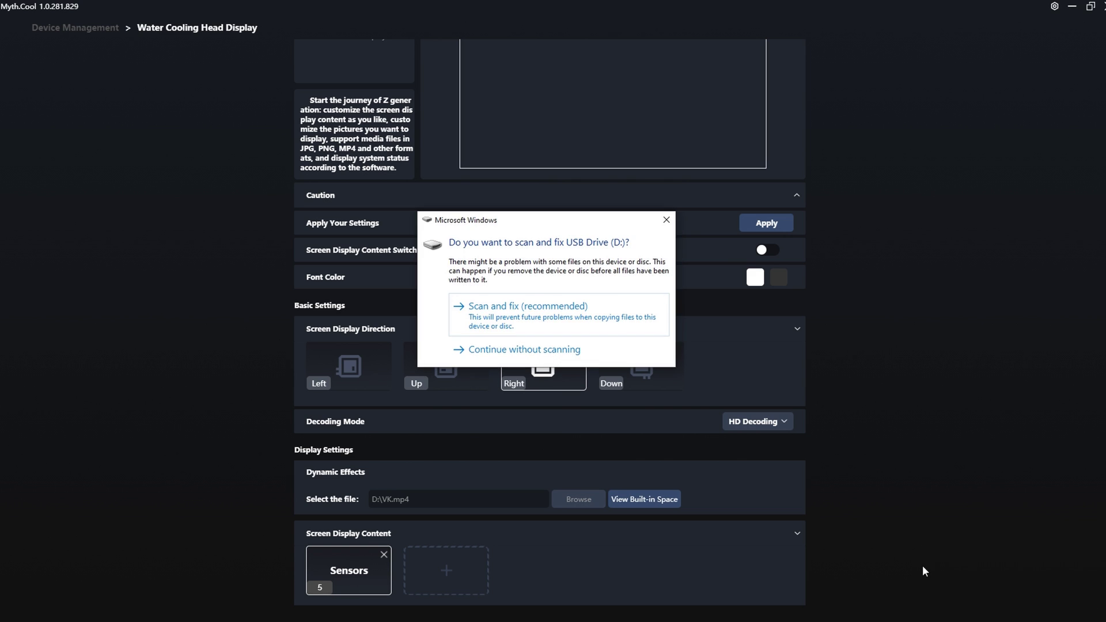
{"action": "left_click", "coordinate": [667, 219]}
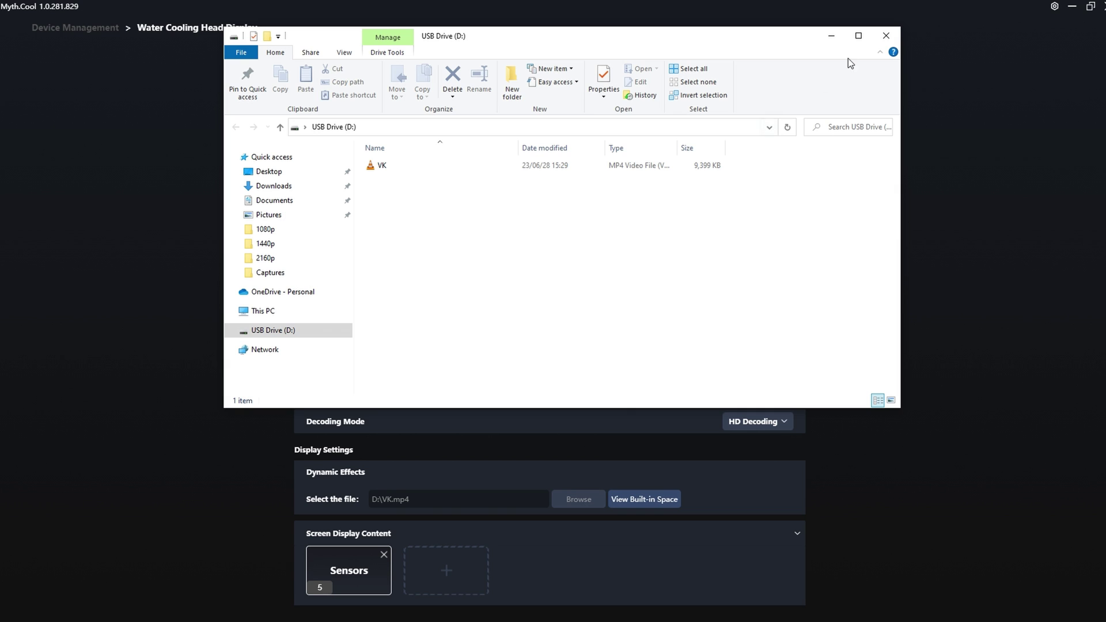
{"action": "left_click", "coordinate": [887, 39]}
{"action": "scroll", "coordinate": [497, 520], "scroll_direction": "down", "scroll_amount": 3}
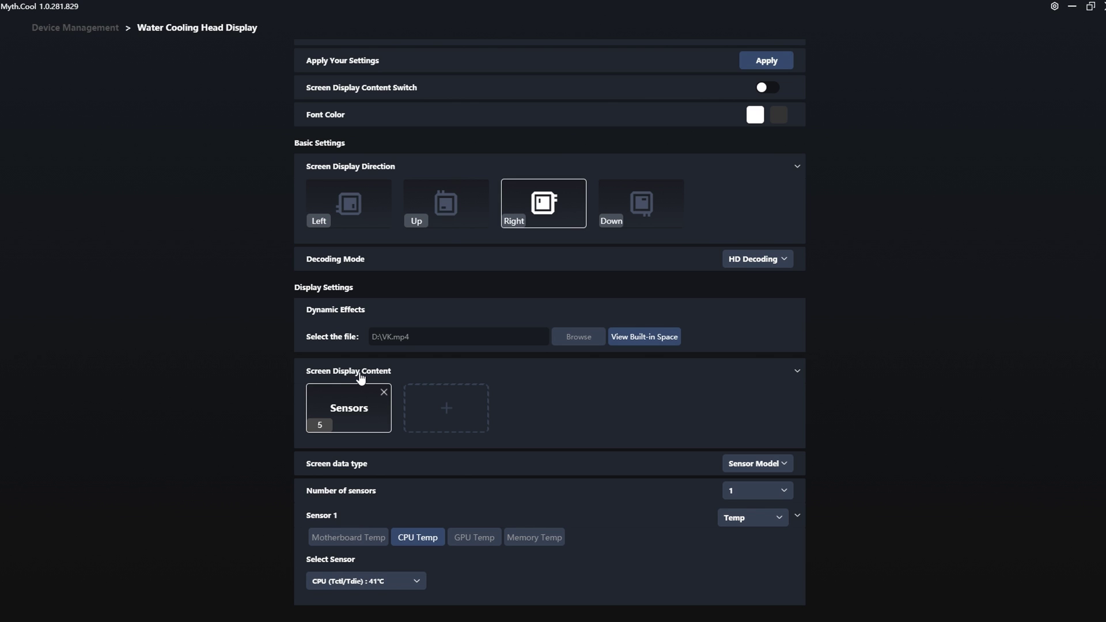
- Add a clock, then set the Sensors screen to Sensor Model with 2 sensors
{"action": "left_click", "coordinate": [449, 419]}
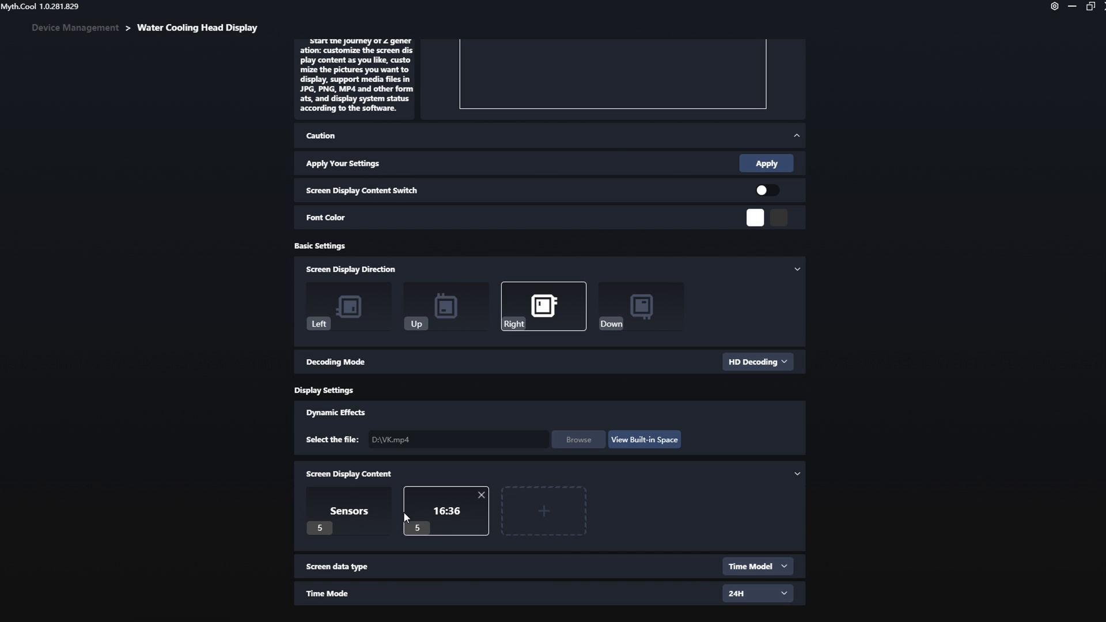
{"action": "left_click", "coordinate": [321, 520]}
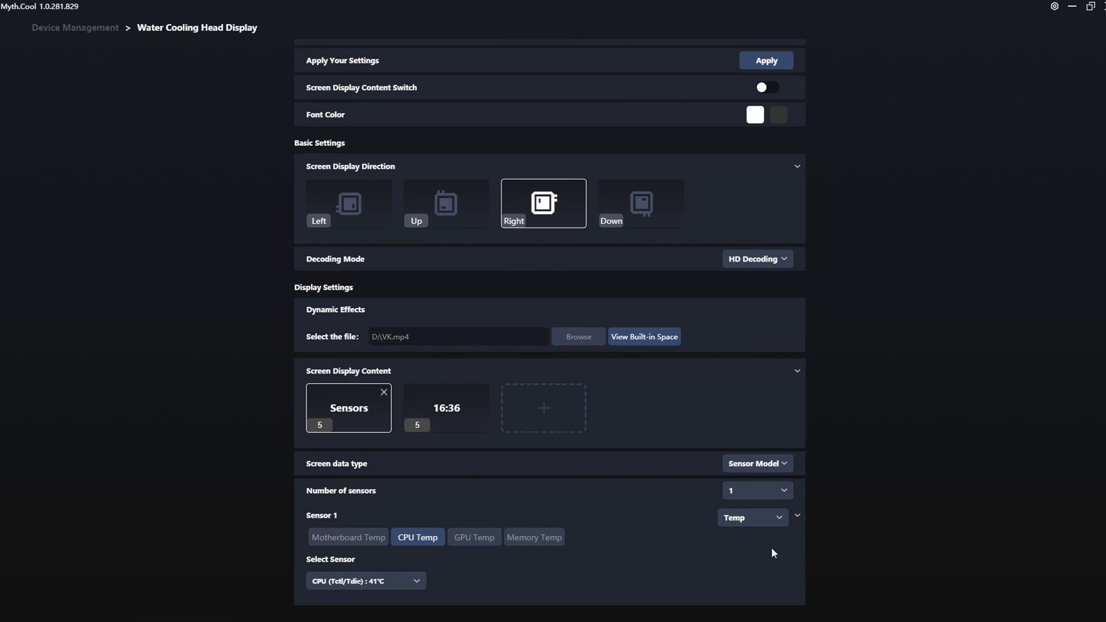
{"action": "left_click", "coordinate": [756, 465]}
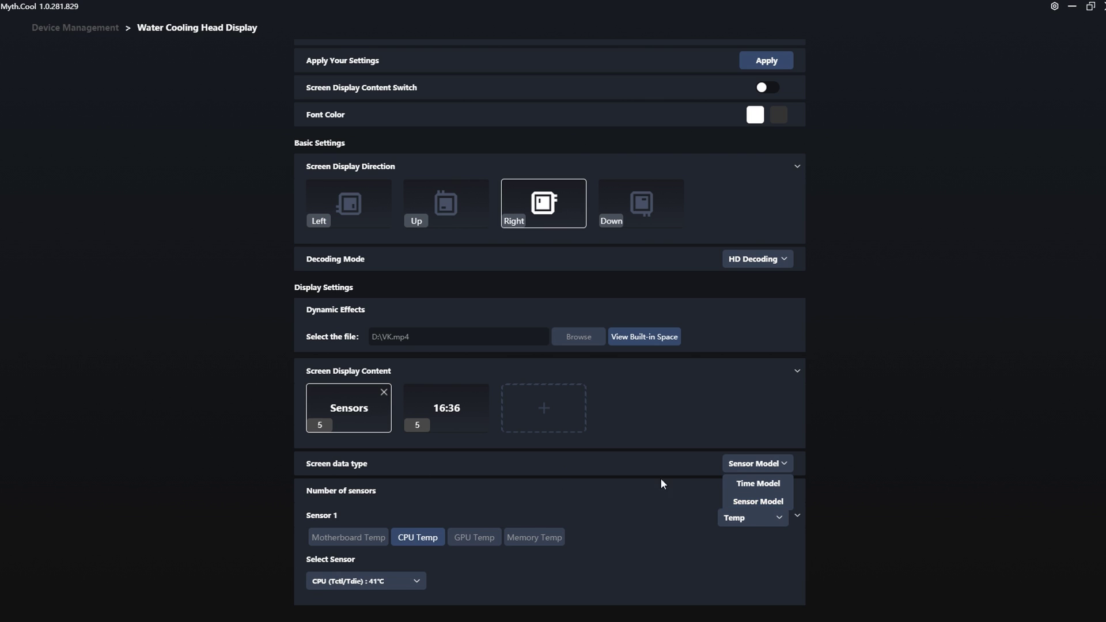
{"action": "left_click", "coordinate": [758, 501]}
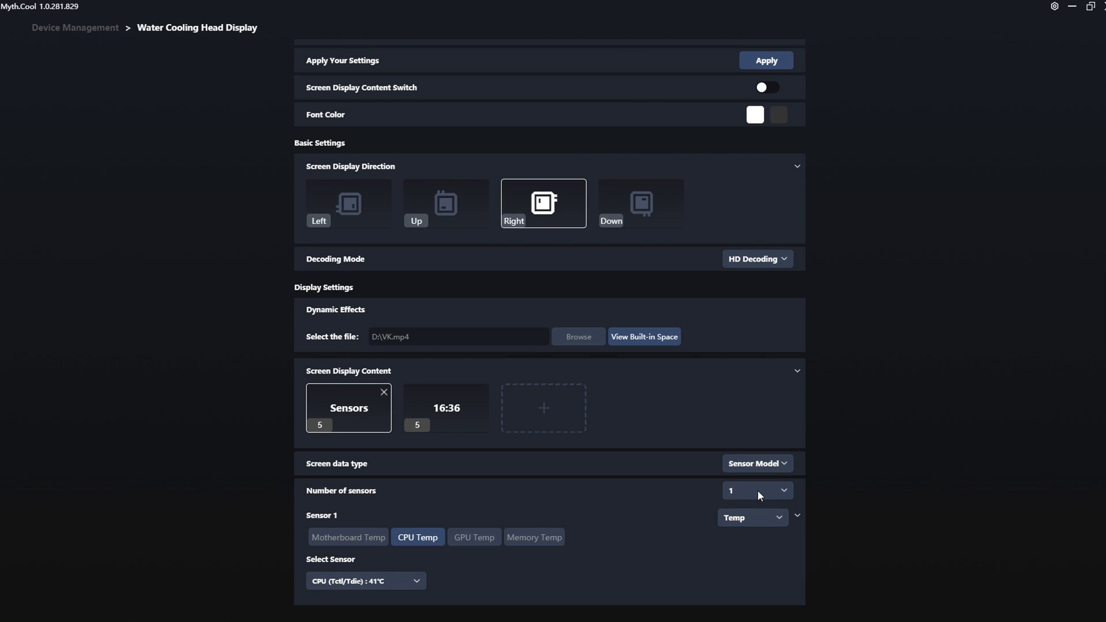
{"action": "left_click", "coordinate": [759, 489]}
{"action": "left_click", "coordinate": [766, 534]}
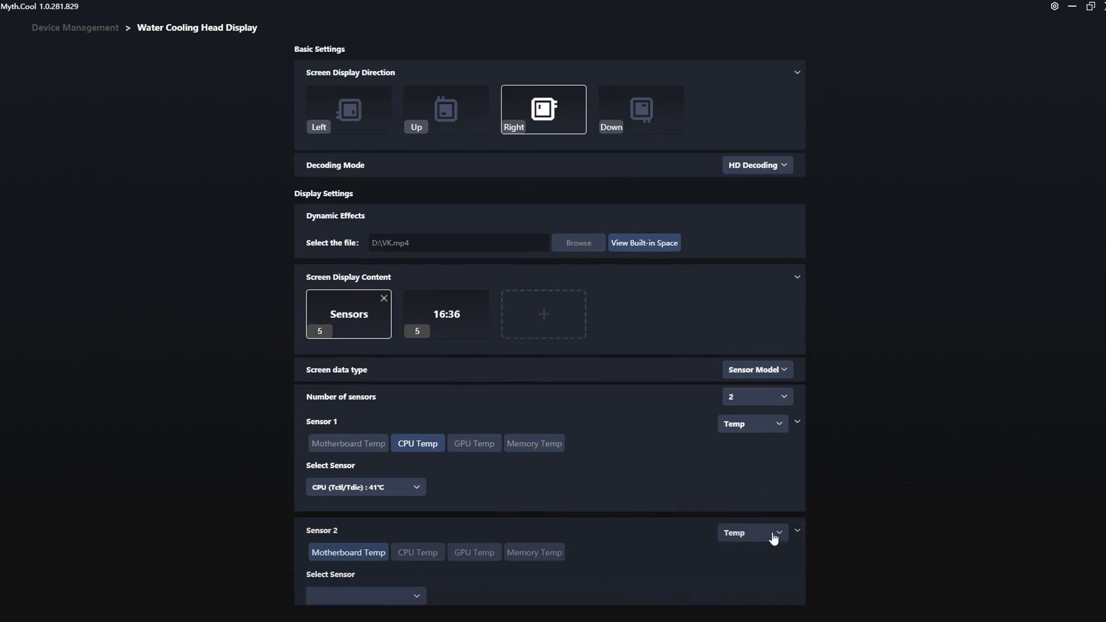
- Keep Sensor 1 on CPU temperature and set Sensor 2 to GPU Temp
{"action": "left_click", "coordinate": [746, 406]}
{"action": "left_click", "coordinate": [756, 410]}
{"action": "left_click", "coordinate": [480, 543]}
{"action": "scroll", "coordinate": [529, 209], "scroll_direction": "up", "scroll_amount": 7}
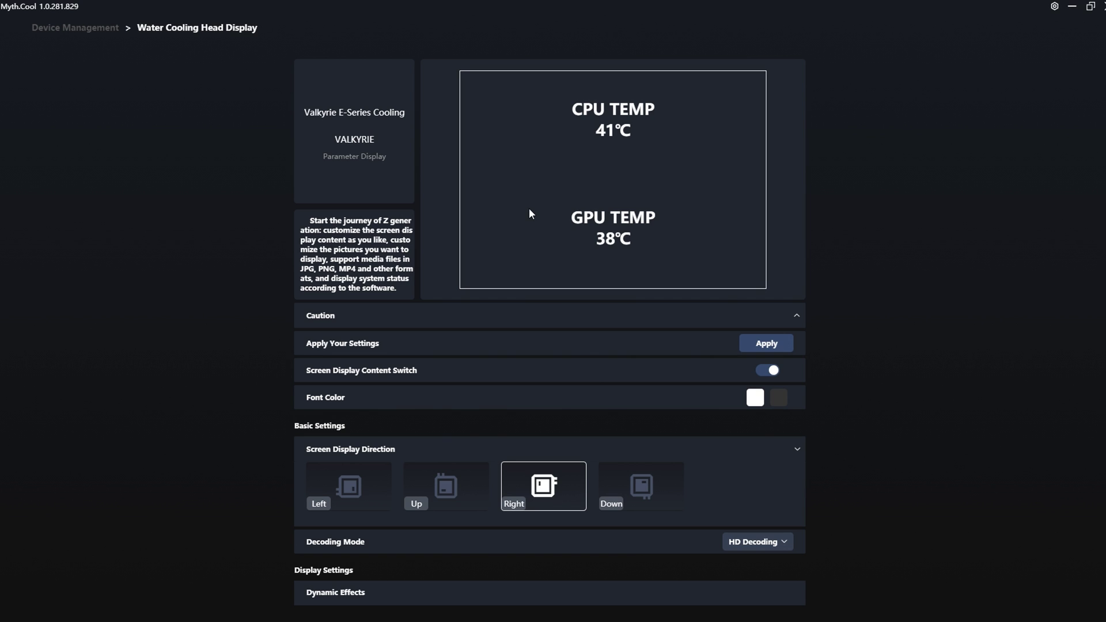
- Confirm the 16:38 clock screen uses 24H time, reselect the Sensors screen, and leave Device Management
{"action": "scroll", "coordinate": [371, 526], "scroll_direction": "down", "scroll_amount": 1}
{"action": "scroll", "coordinate": [859, 383], "scroll_direction": "down", "scroll_amount": 5}
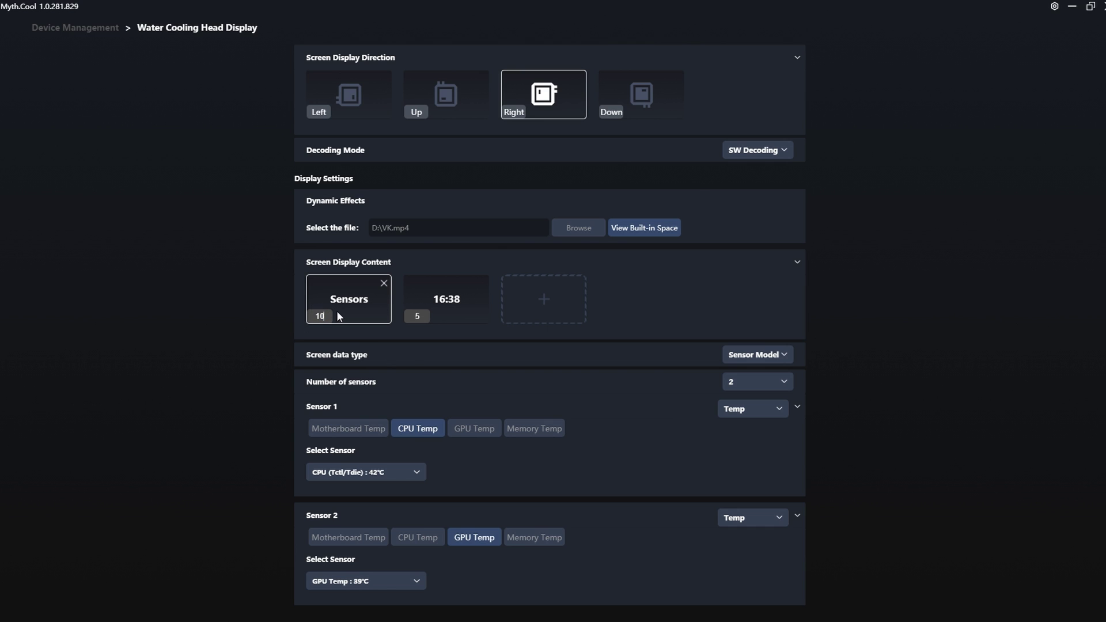
{"action": "left_click", "coordinate": [410, 311]}
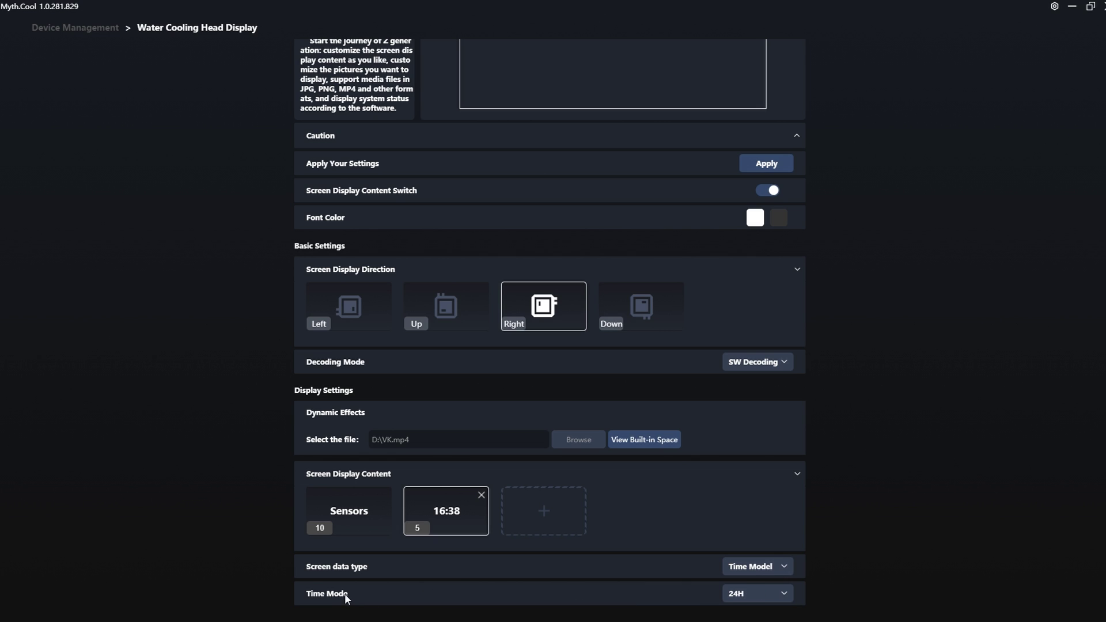
{"action": "left_click", "coordinate": [772, 566]}
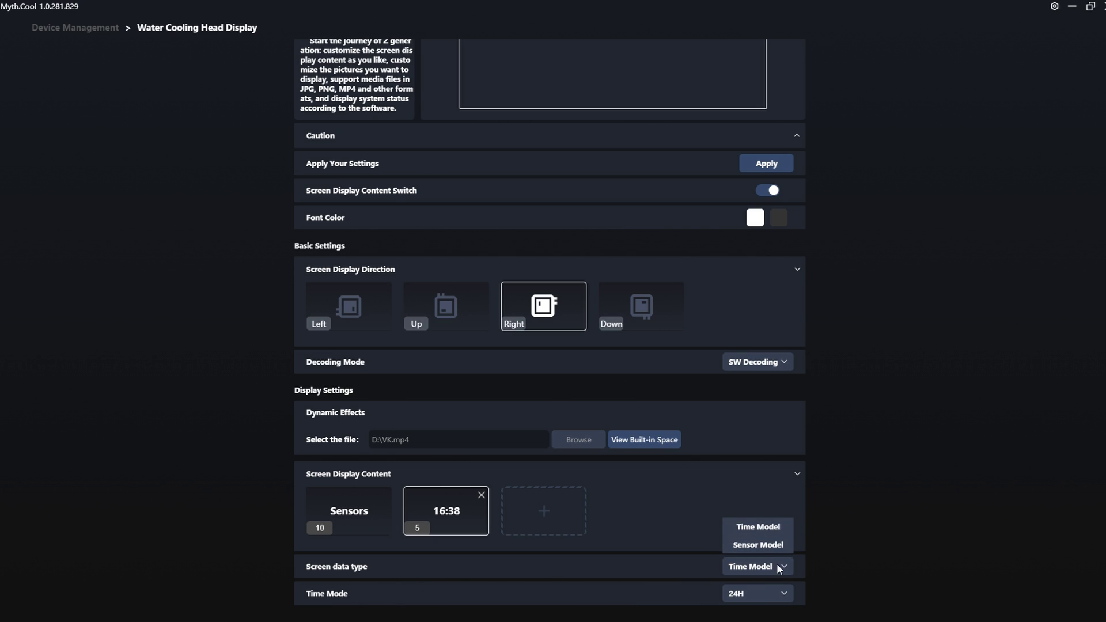
{"action": "left_click", "coordinate": [753, 567]}
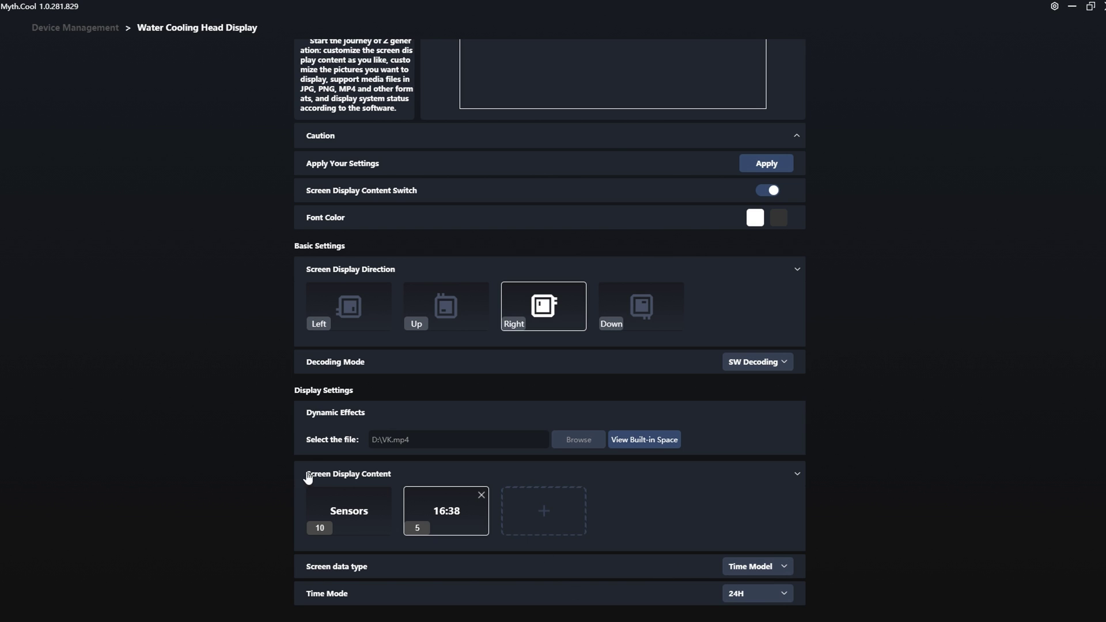
{"action": "left_click", "coordinate": [346, 507]}
{"action": "scroll", "coordinate": [398, 508], "scroll_direction": "down", "scroll_amount": 1}
{"action": "left_click", "coordinate": [92, 28]}
- In the GamePP Toolbox, preview Stress Test (Beta) and Benchmark (Beta), then open Easy Fan
{"action": "left_click", "coordinate": [702, 60]}
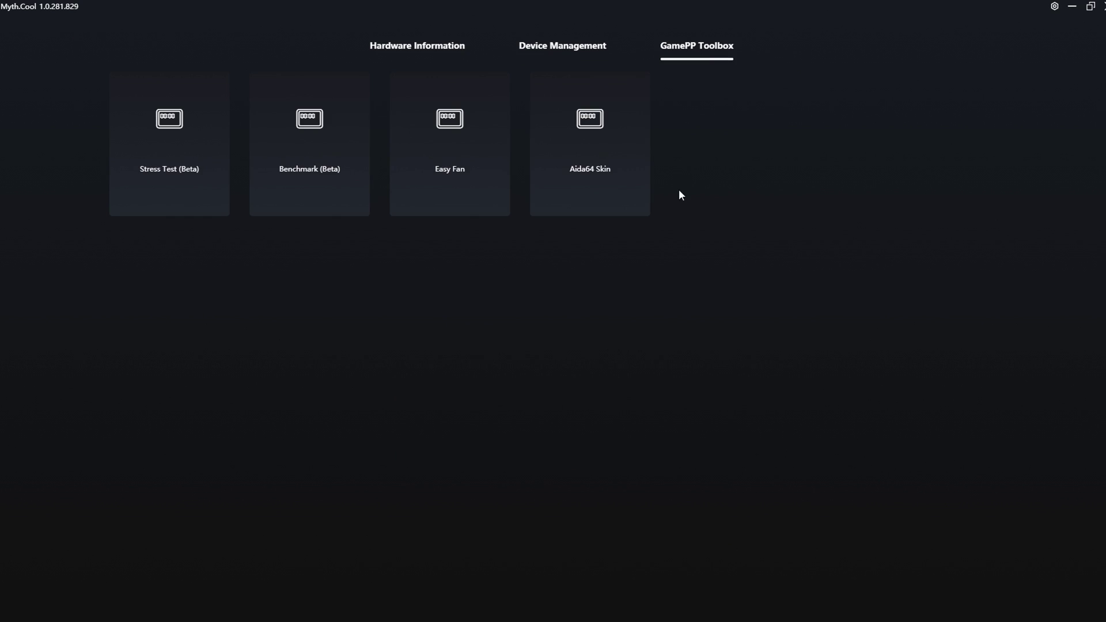
{"action": "left_click", "coordinate": [204, 149]}
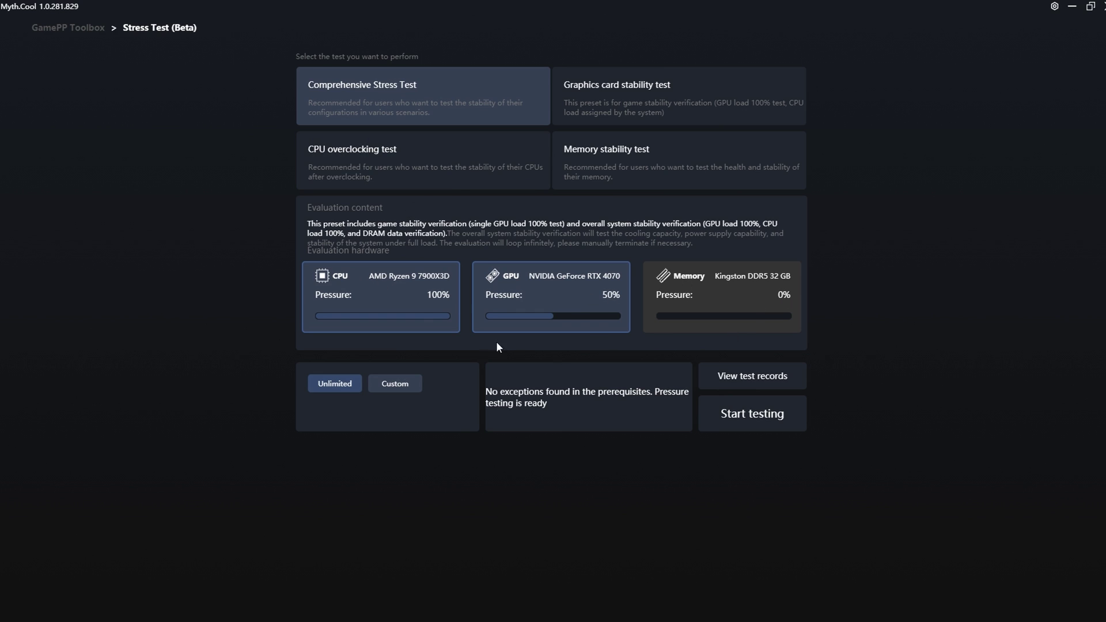
{"action": "left_click", "coordinate": [45, 29]}
{"action": "left_click", "coordinate": [304, 131]}
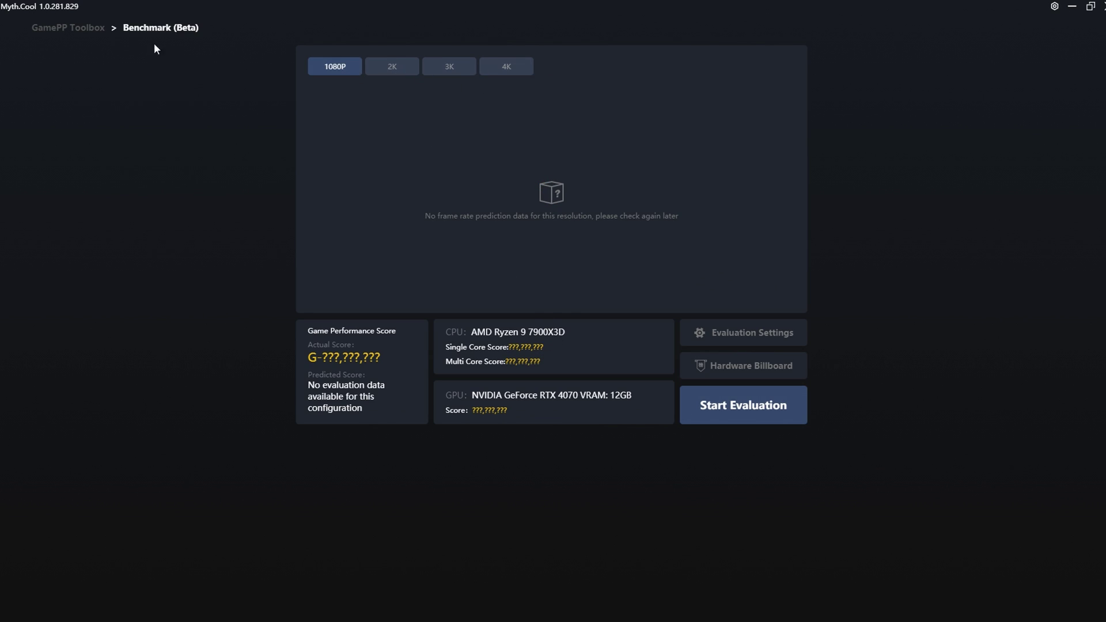
{"action": "left_click", "coordinate": [68, 28]}
{"action": "left_click", "coordinate": [445, 141]}
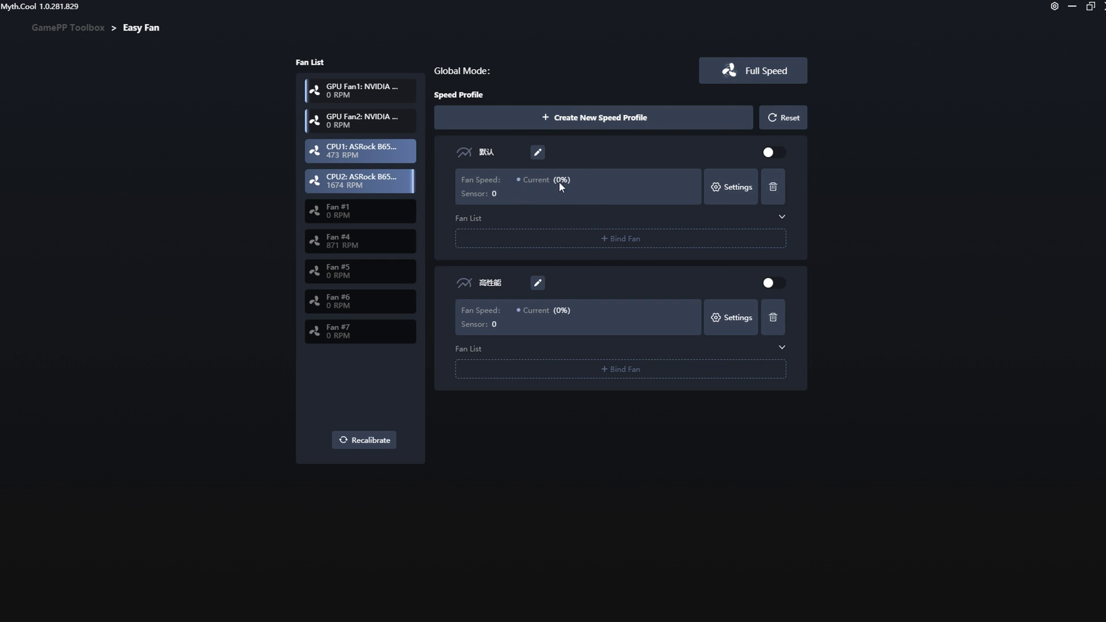
- Select the second speed profile's name, then review and confirm its fan curve settings
{"action": "left_click", "coordinate": [539, 286]}
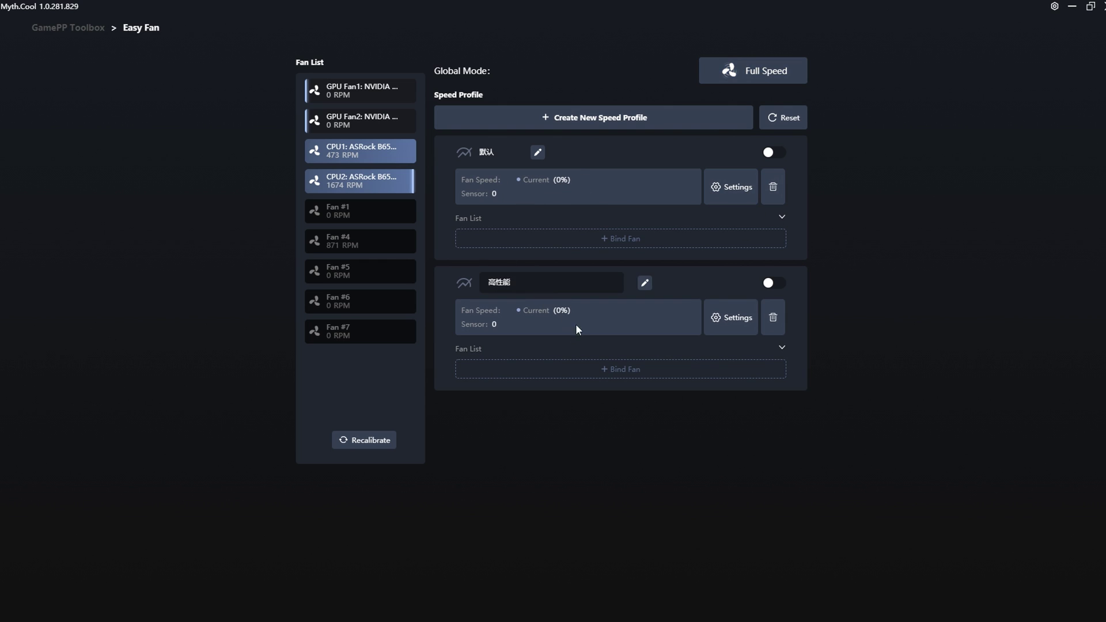
{"action": "left_click_drag", "start_coordinate": [507, 282], "coordinate": [482, 282]}
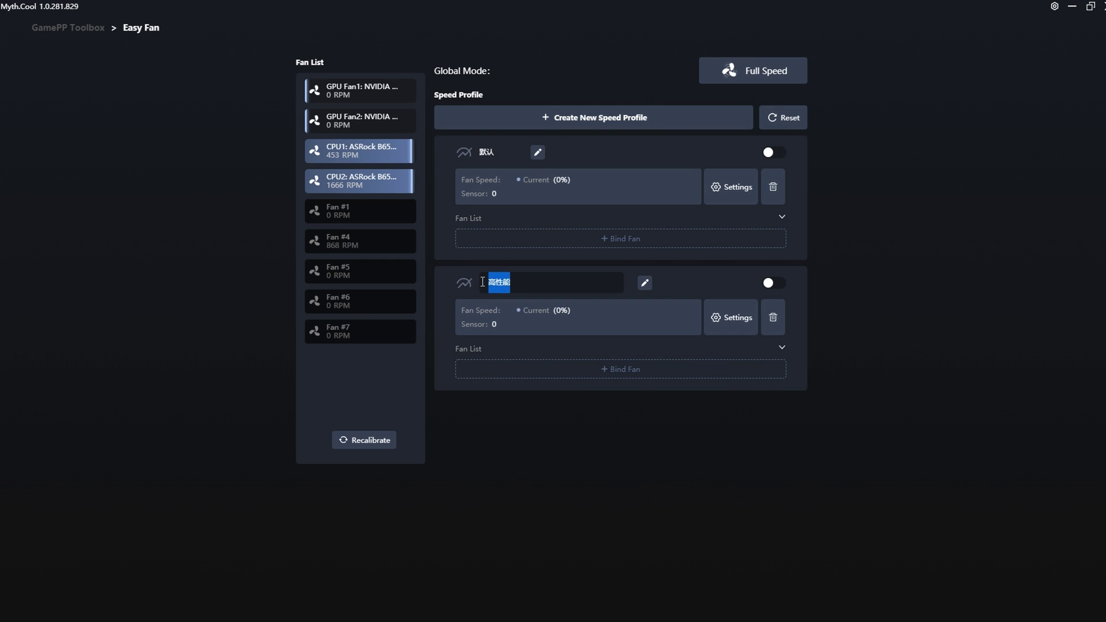
{"action": "left_click", "coordinate": [733, 317]}
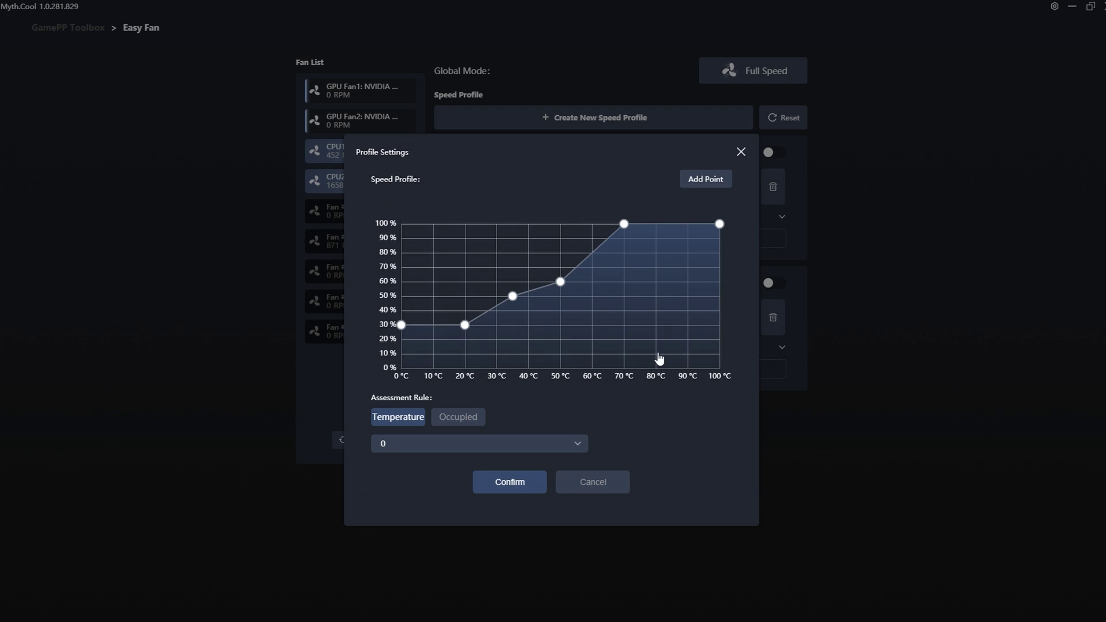
{"action": "left_click", "coordinate": [503, 487]}
- Look at the Aida64 Skin tool and return to the GamePP Toolbox list
{"action": "left_click", "coordinate": [66, 30]}
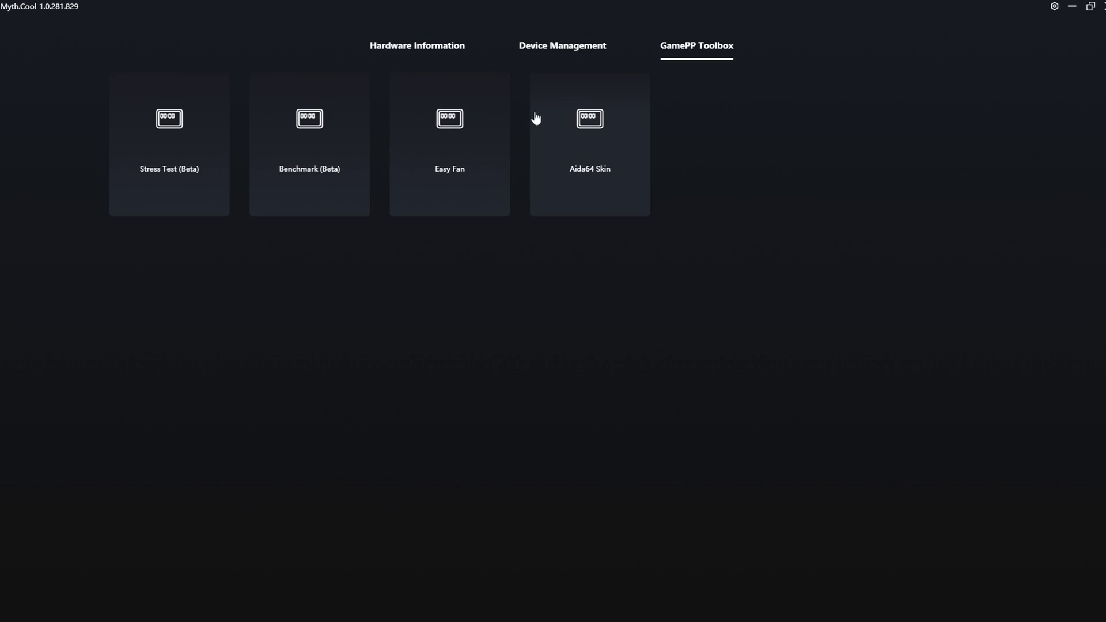
{"action": "left_click", "coordinate": [586, 119]}
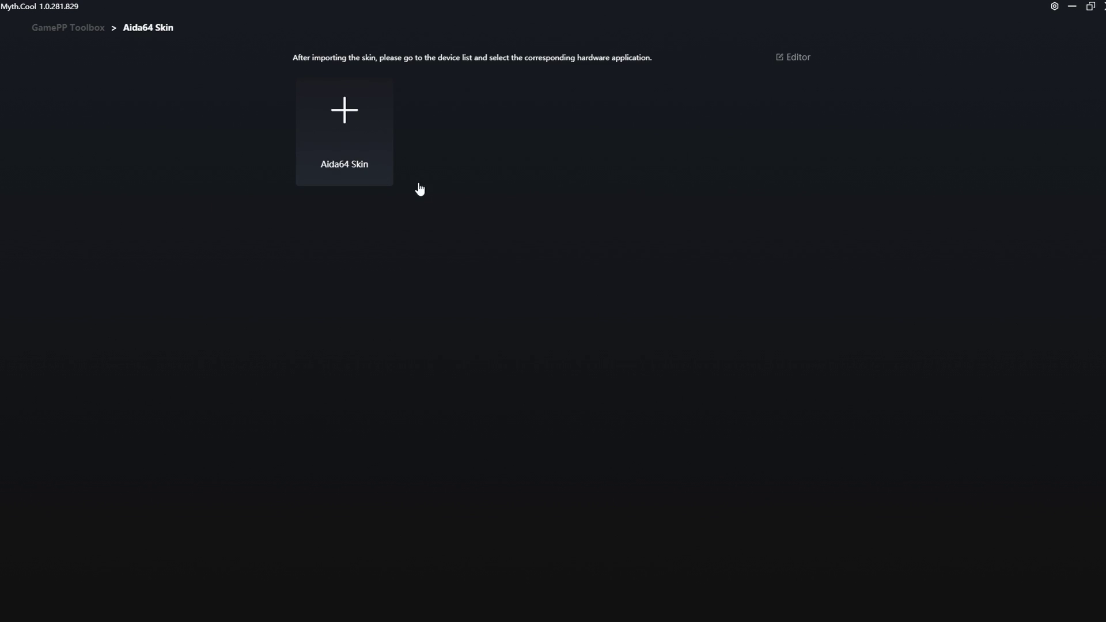
{"action": "left_click", "coordinate": [86, 29]}
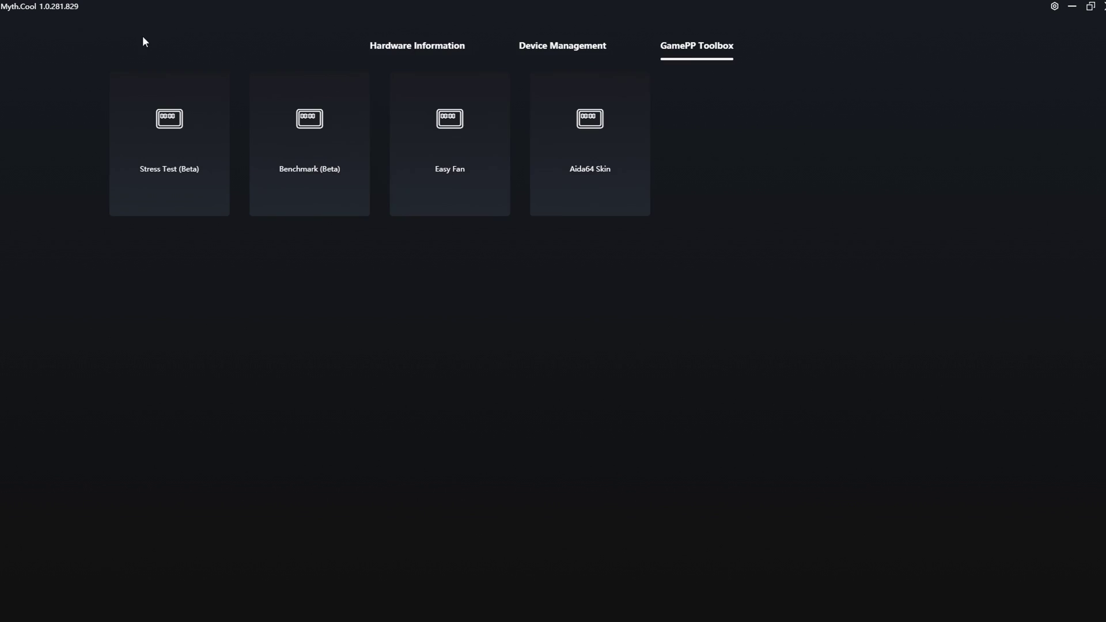